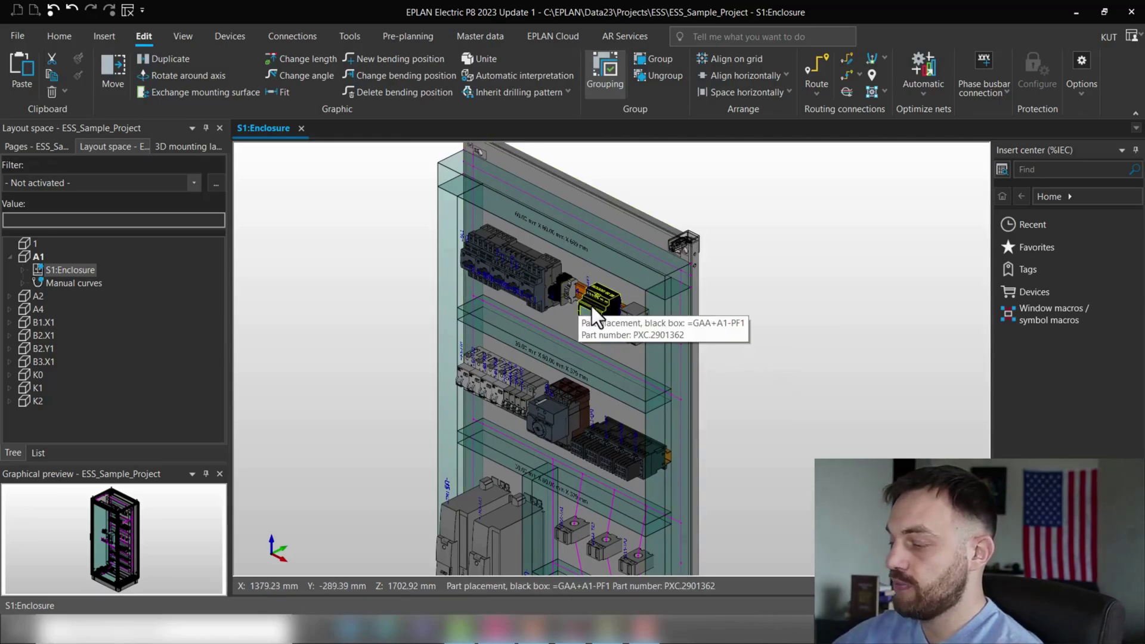
# - Route the connections of device =GAA+A1-PF1 as 3D wires through the enclosure ducts
pyautogui.click(593, 306)
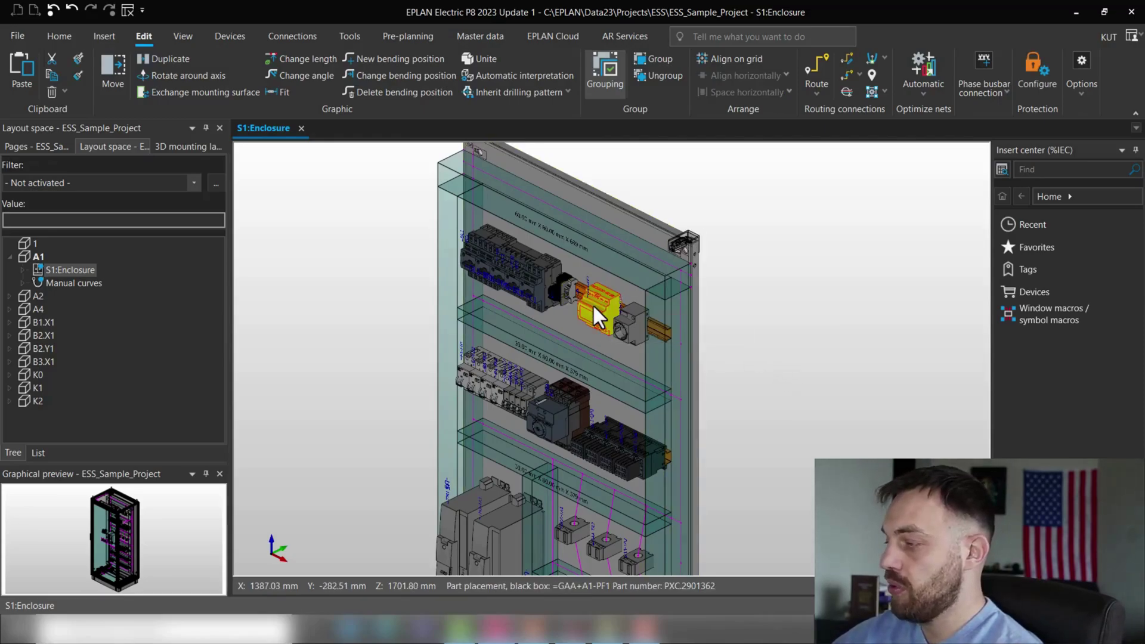
pyautogui.click(819, 67)
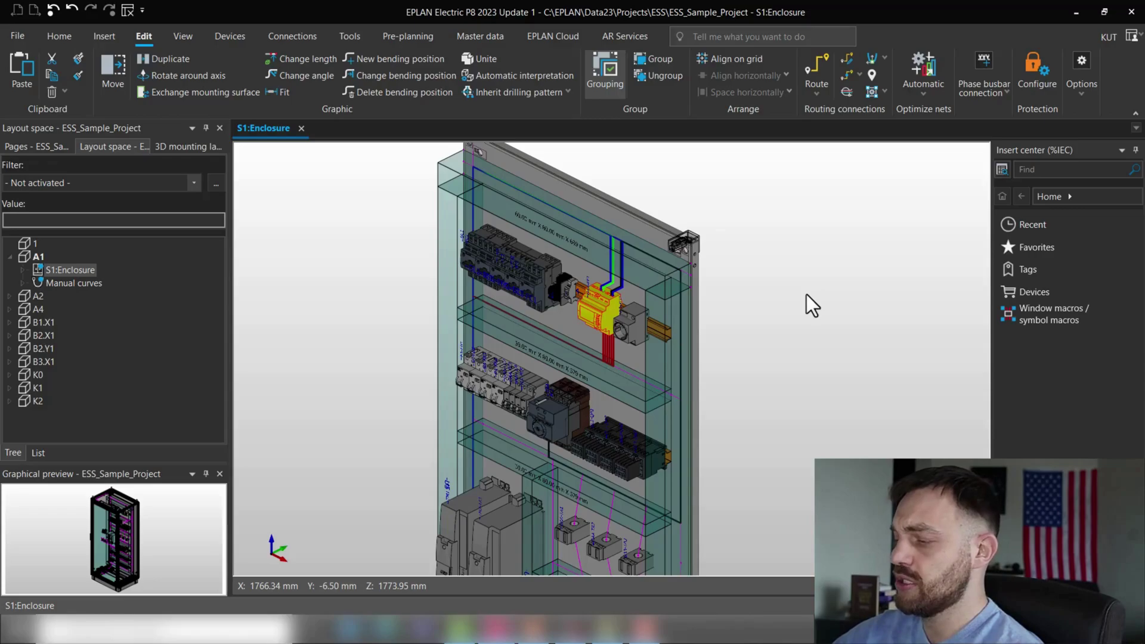
pyautogui.scroll(6, 615, 291)
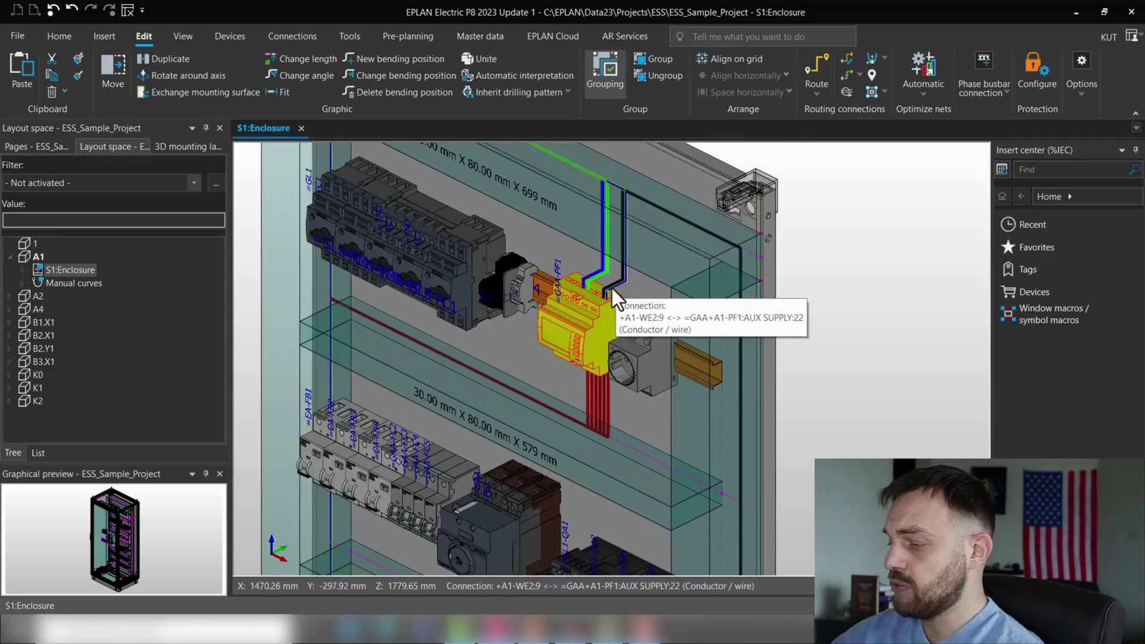
# - Inspect a routed PF1 wire: colour BU, cross-section 1,5, End sleeve termination at source and target
pyautogui.doubleClick(610, 290)
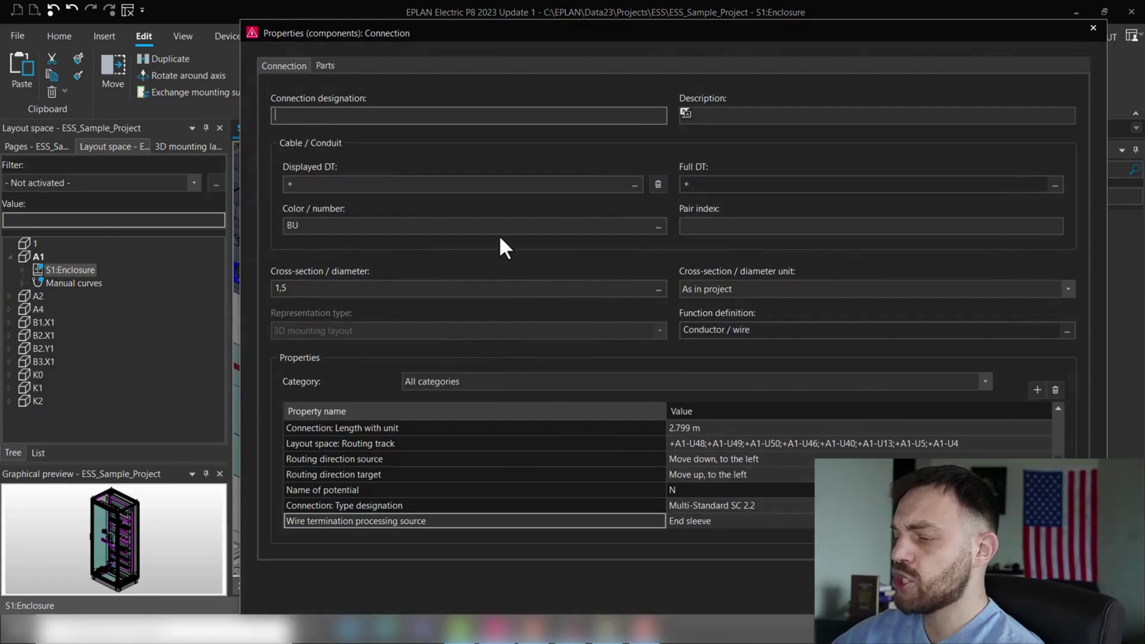
pyautogui.click(373, 227)
pyautogui.click(312, 289)
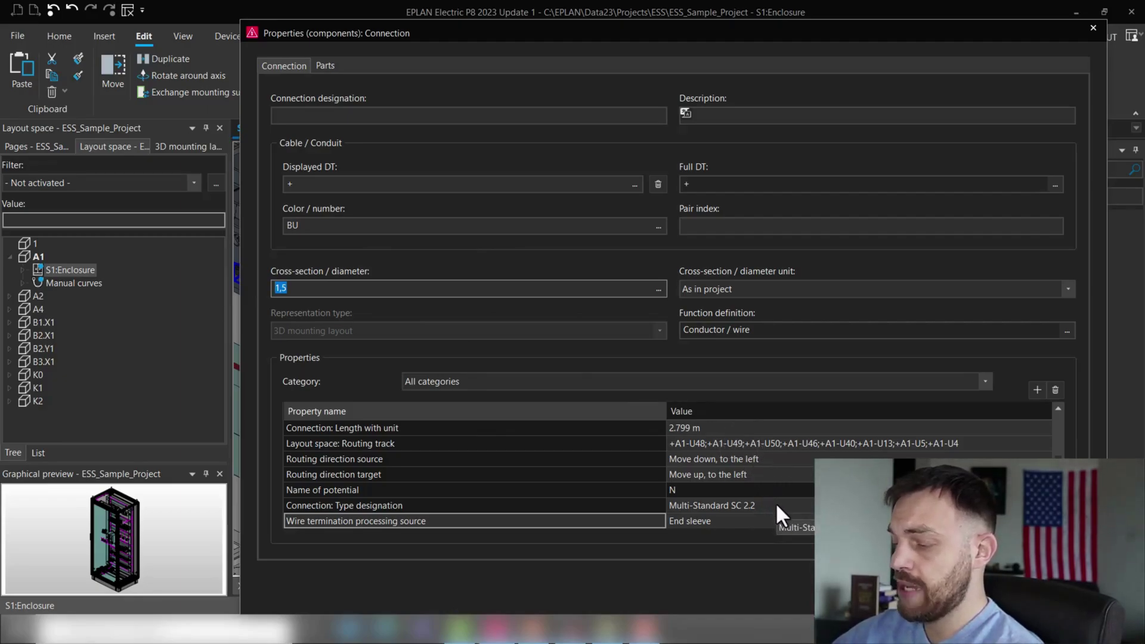
pyautogui.scroll(-1, 776, 503)
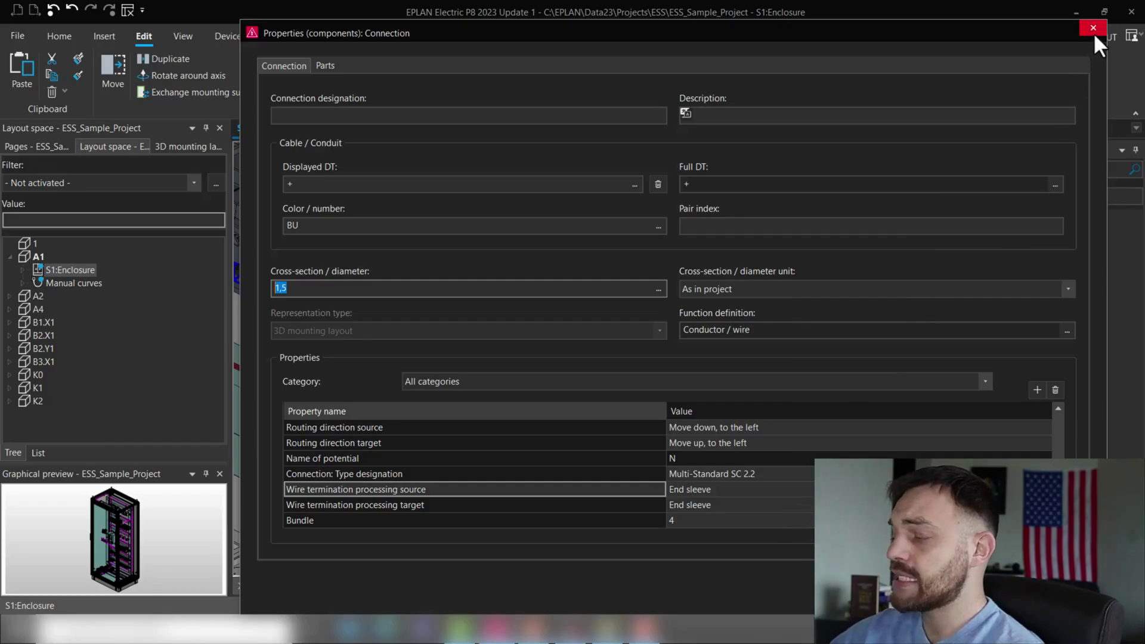
pyautogui.click(1095, 33)
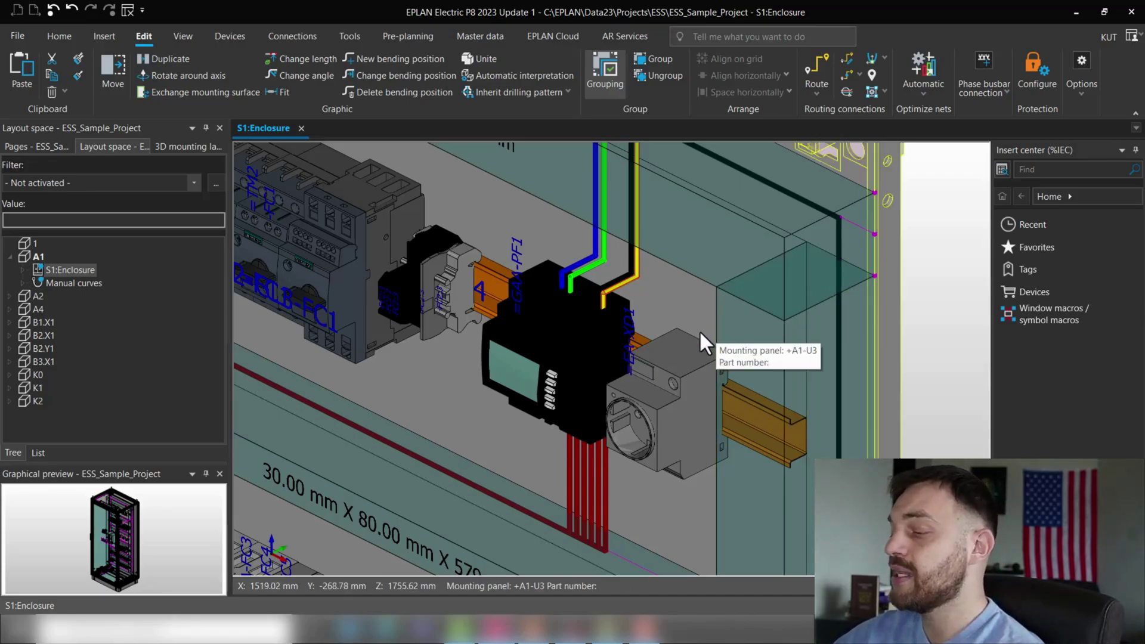
# - Switch PF1 to a local connection point pattern and review its 17 points' connection categories
pyautogui.doubleClick(567, 331)
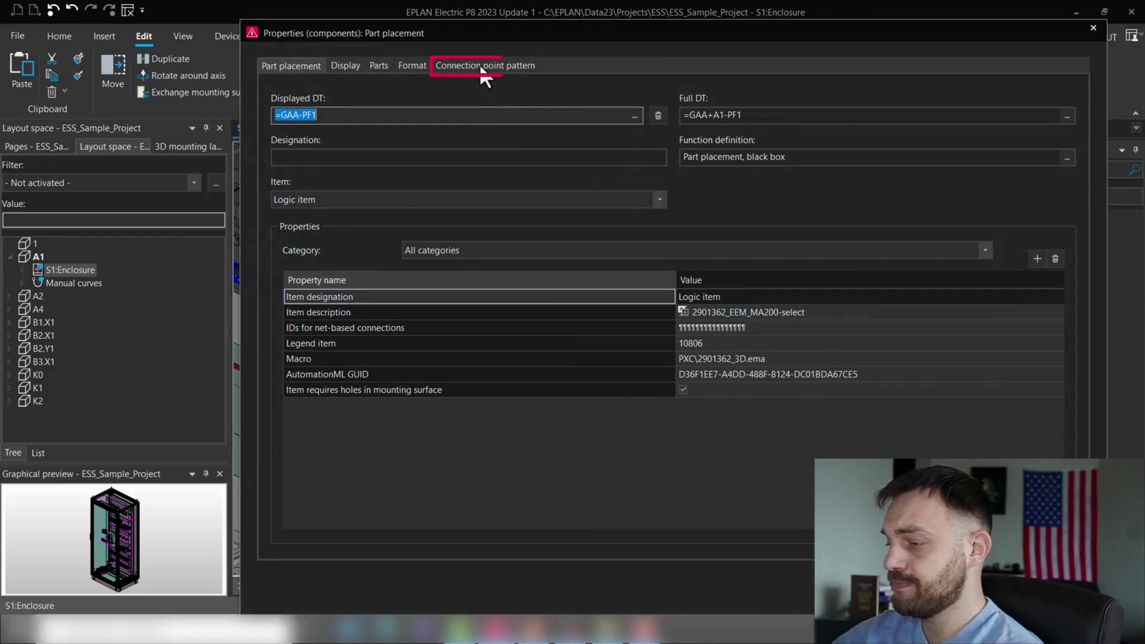
pyautogui.click(481, 67)
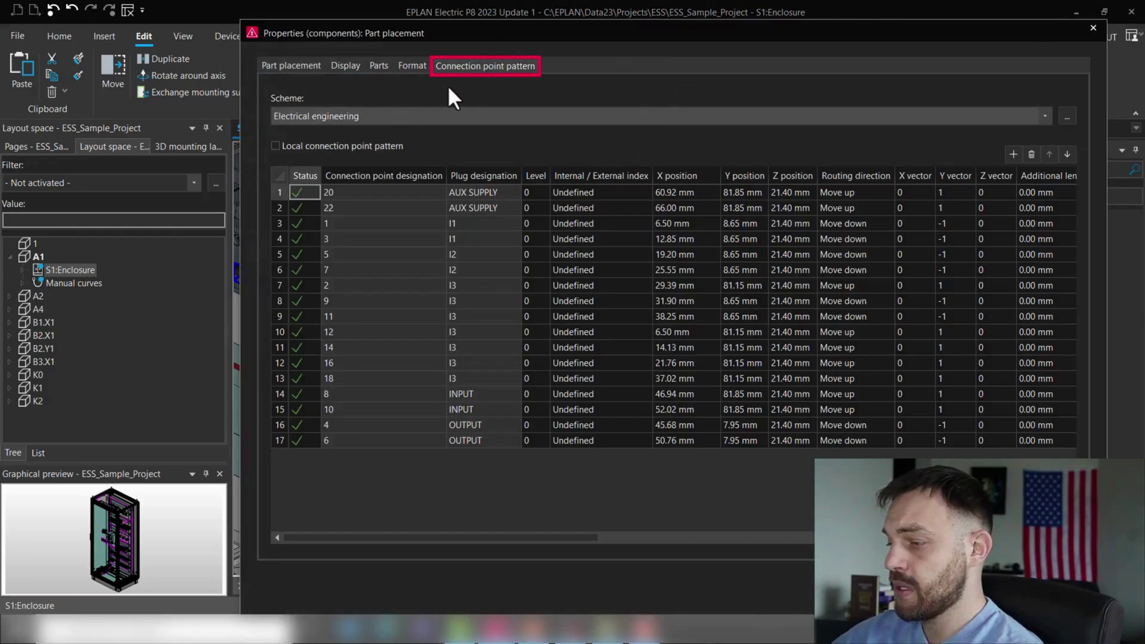
pyautogui.click(358, 146)
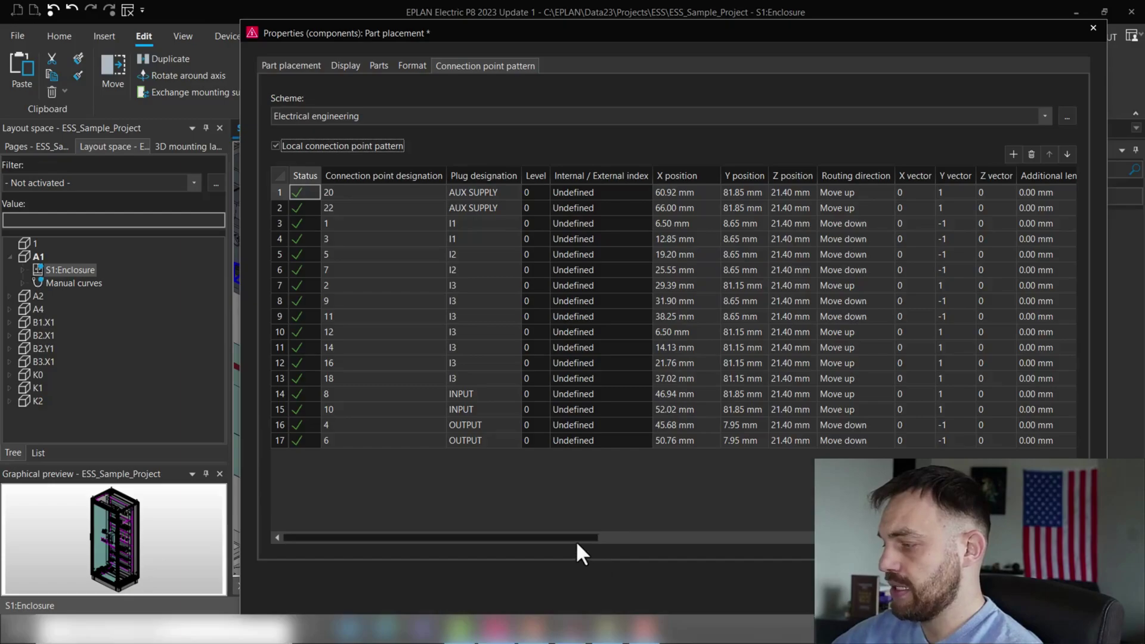
pyautogui.moveTo(578, 539); pyautogui.dragTo(698, 537)
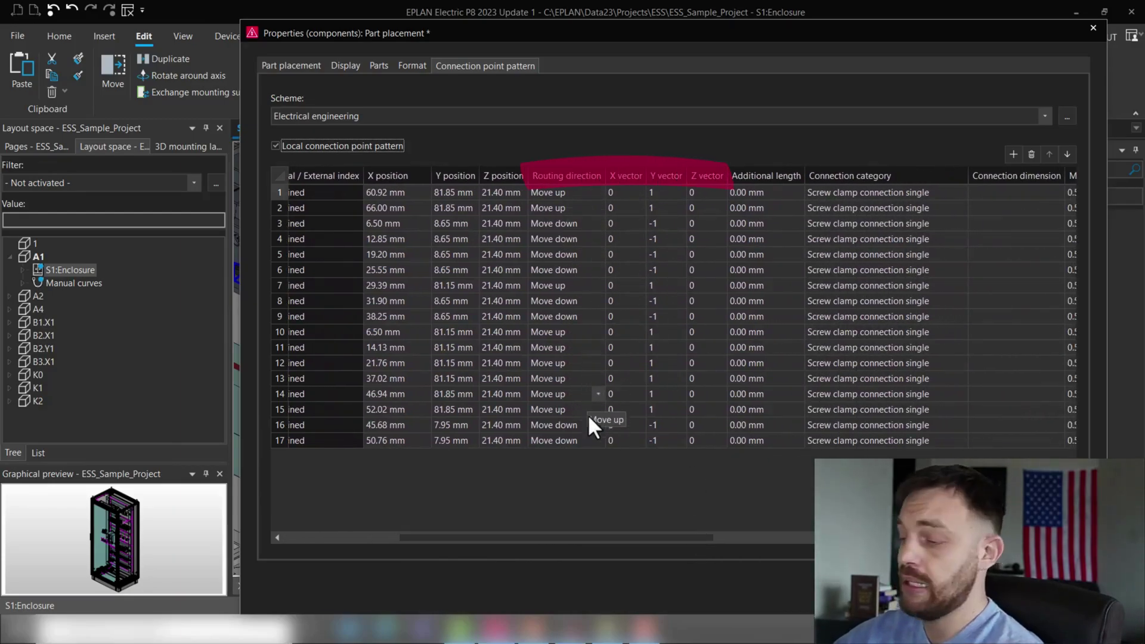
pyautogui.moveTo(529, 540); pyautogui.dragTo(634, 537)
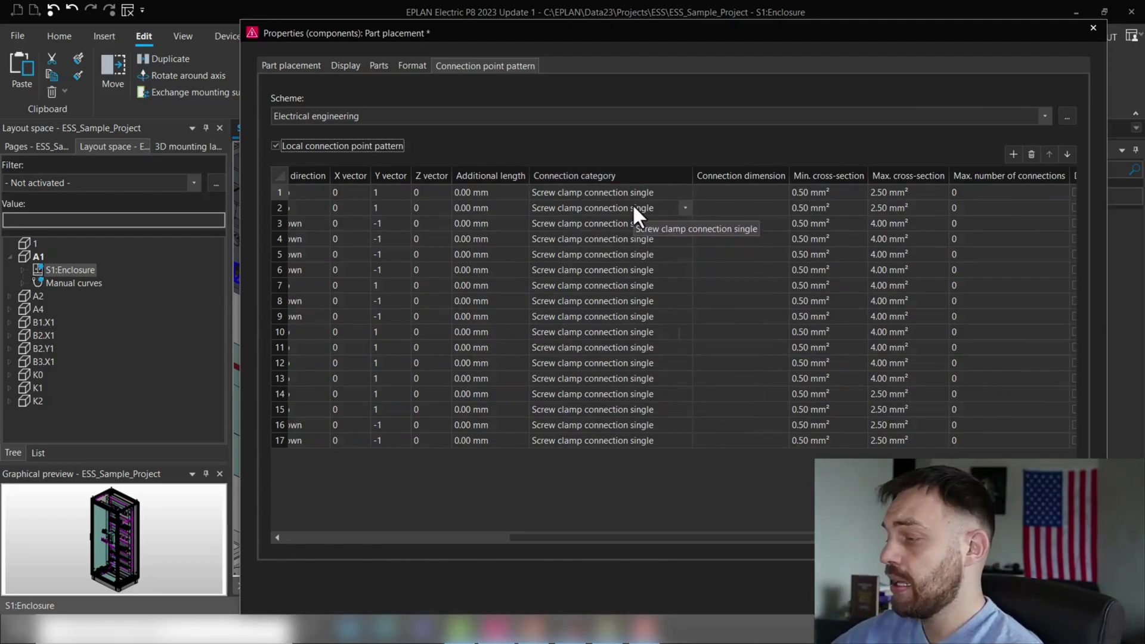
# - Leave connection point 1 on Screw clamp connection single and close PF1's part placement properties
pyautogui.click(686, 192)
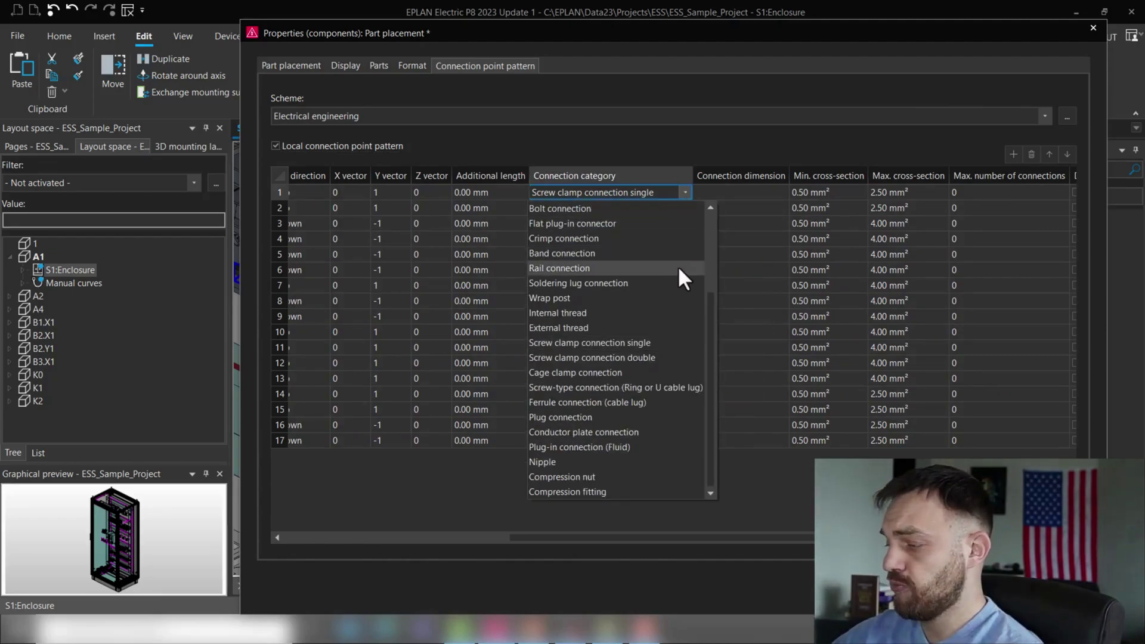
pyautogui.moveTo(711, 327); pyautogui.dragTo(718, 359)
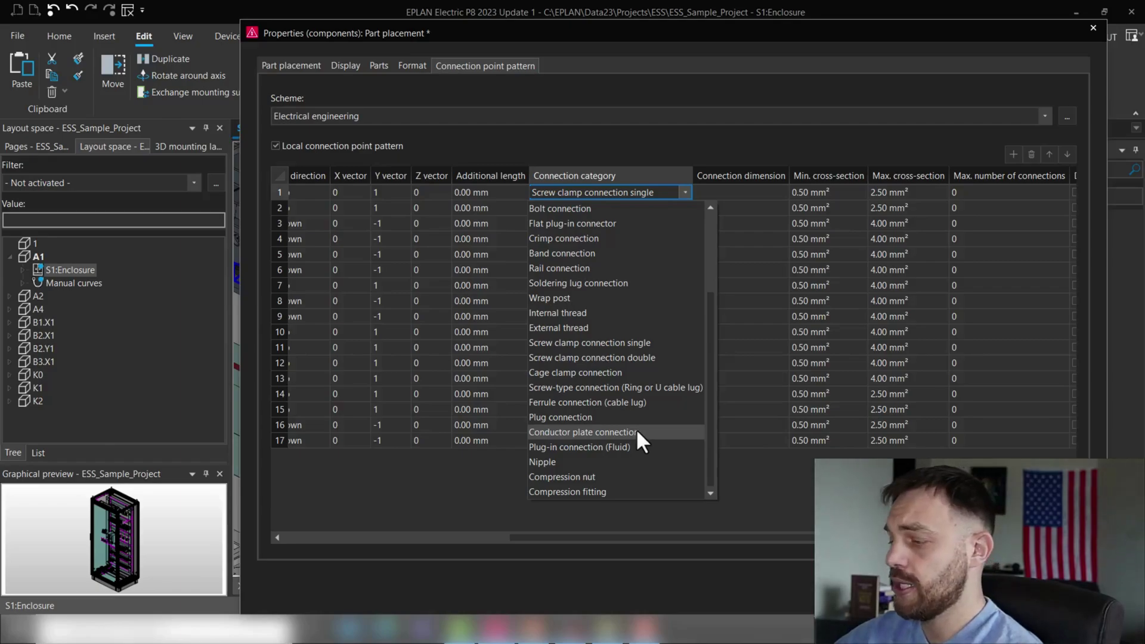
pyautogui.click(718, 132)
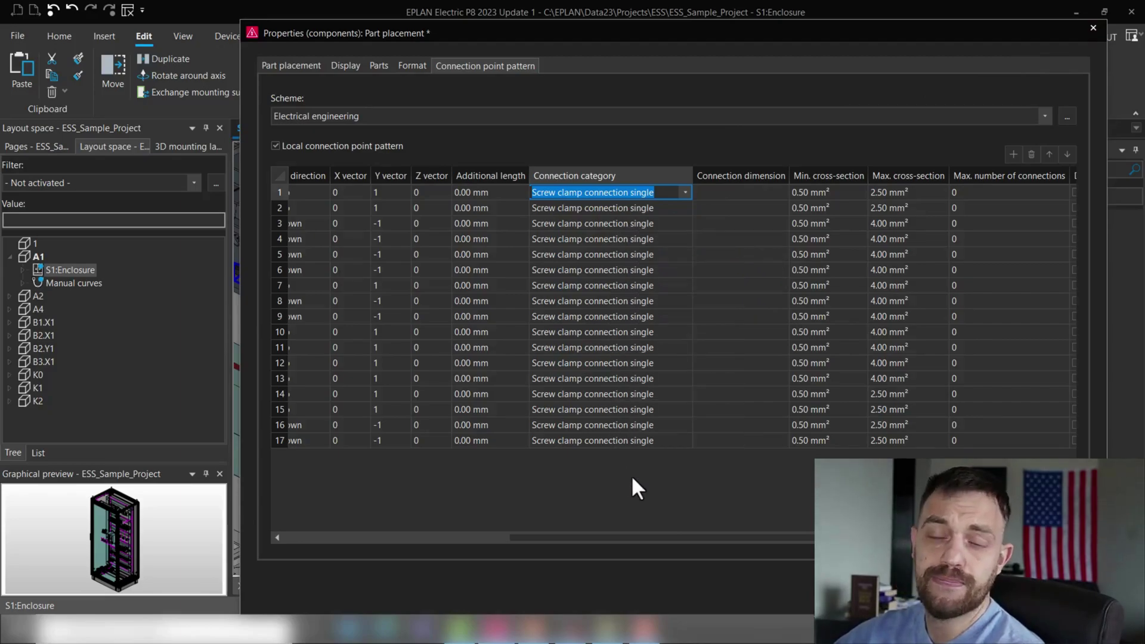
pyautogui.click(1094, 29)
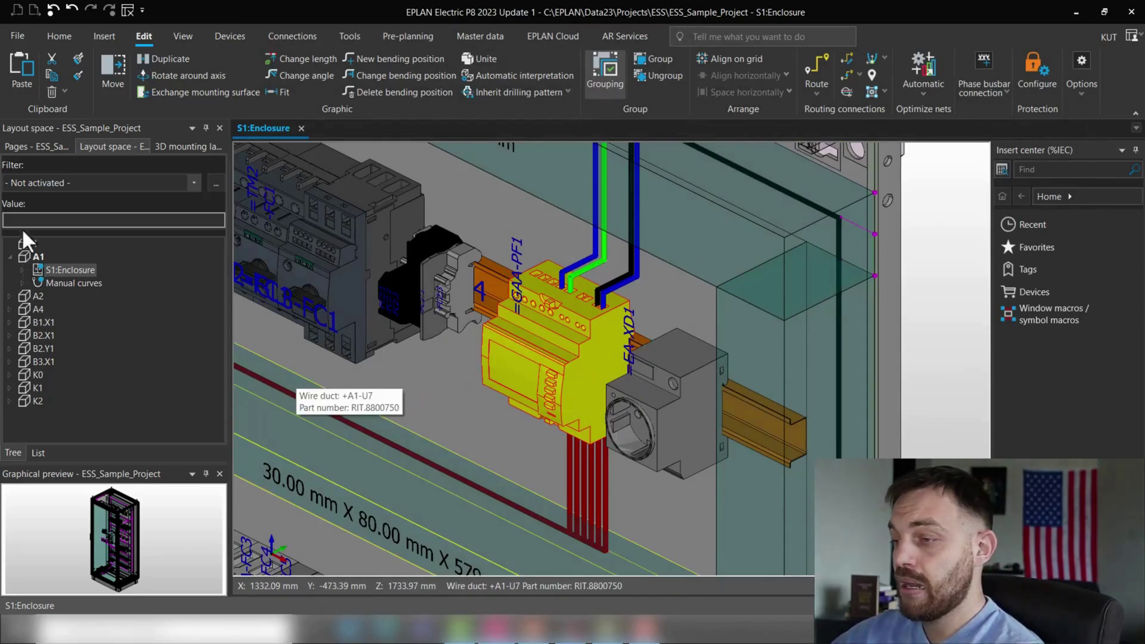
# - Review the project's Routing connections wire termination table, where screw clamp defaults to End sleeve
pyautogui.click(17, 31)
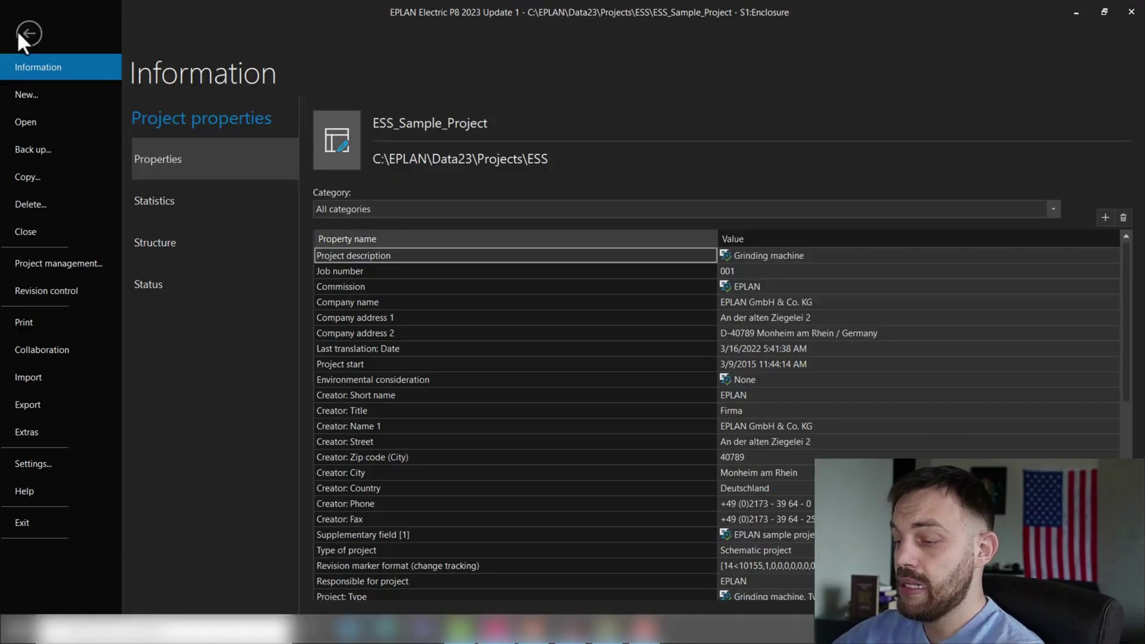
pyautogui.click(40, 464)
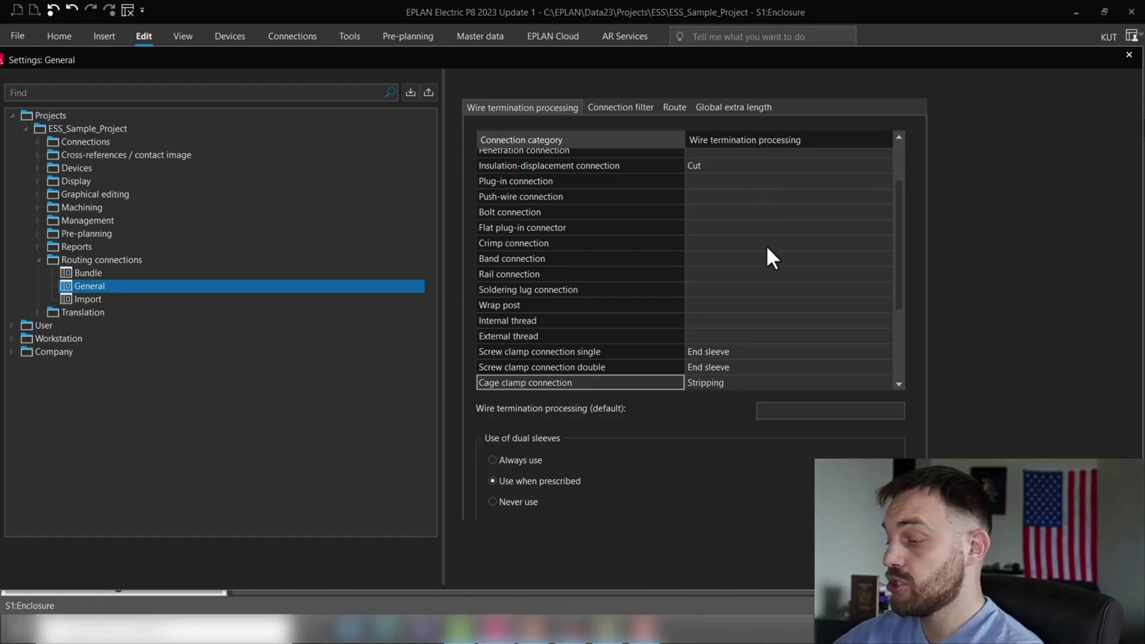
pyautogui.scroll(-1, 768, 247)
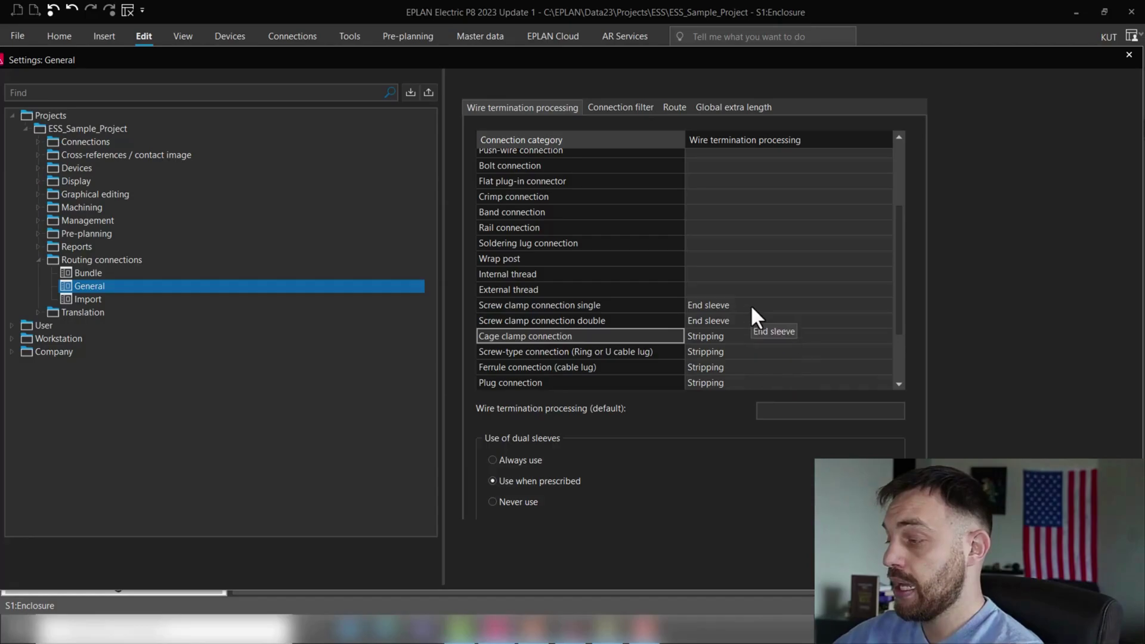
pyautogui.scroll(4, 752, 294)
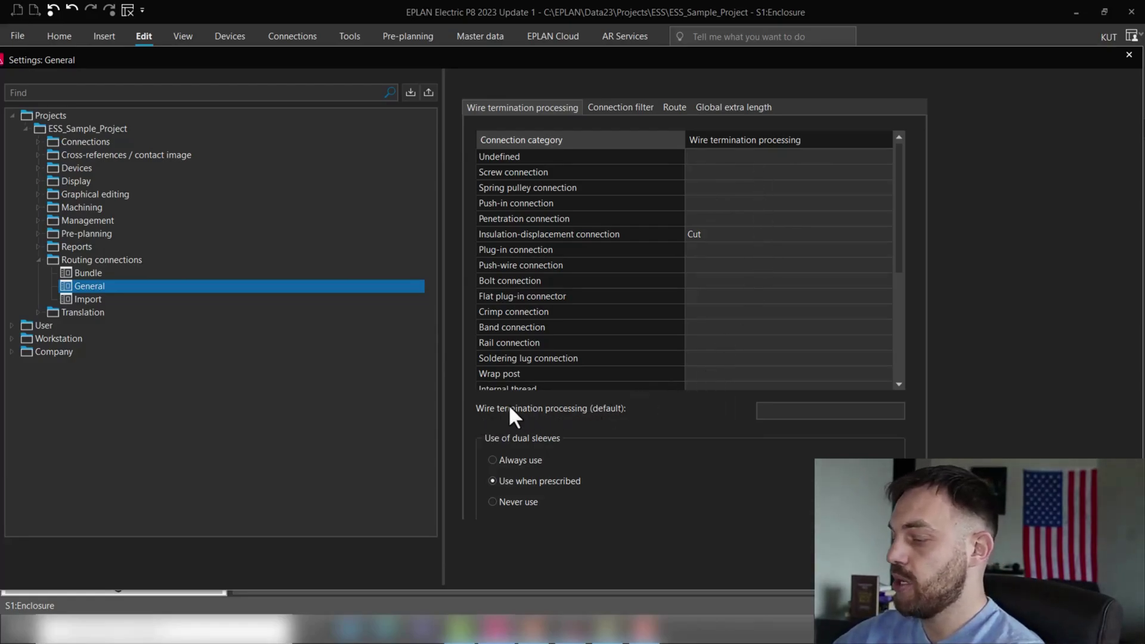
pyautogui.click(773, 414)
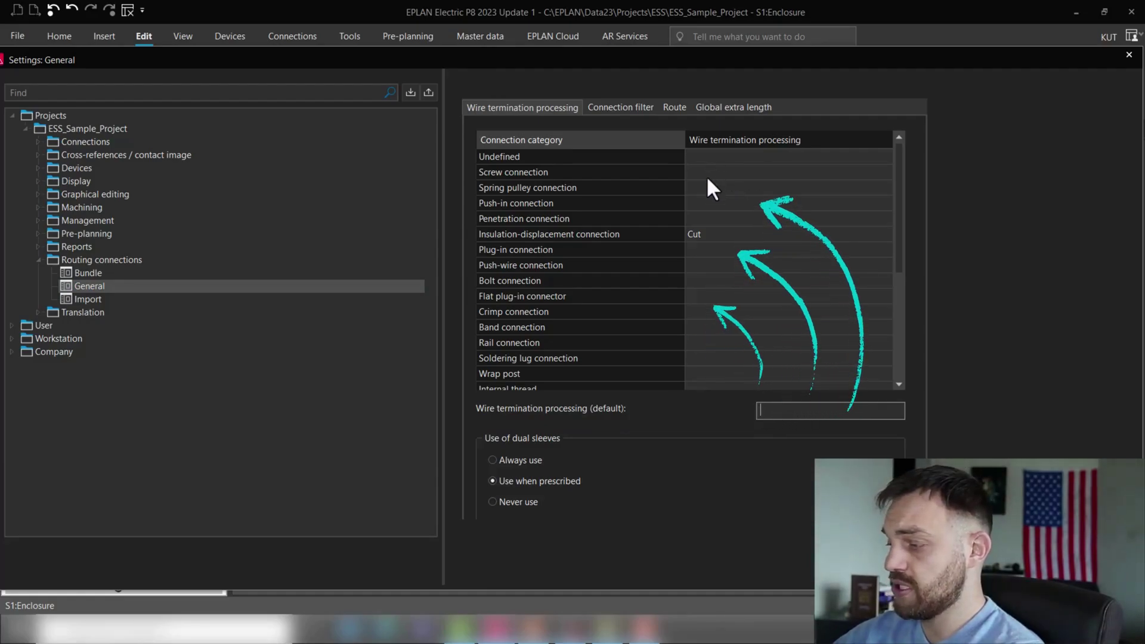
pyautogui.scroll(-2, 717, 337)
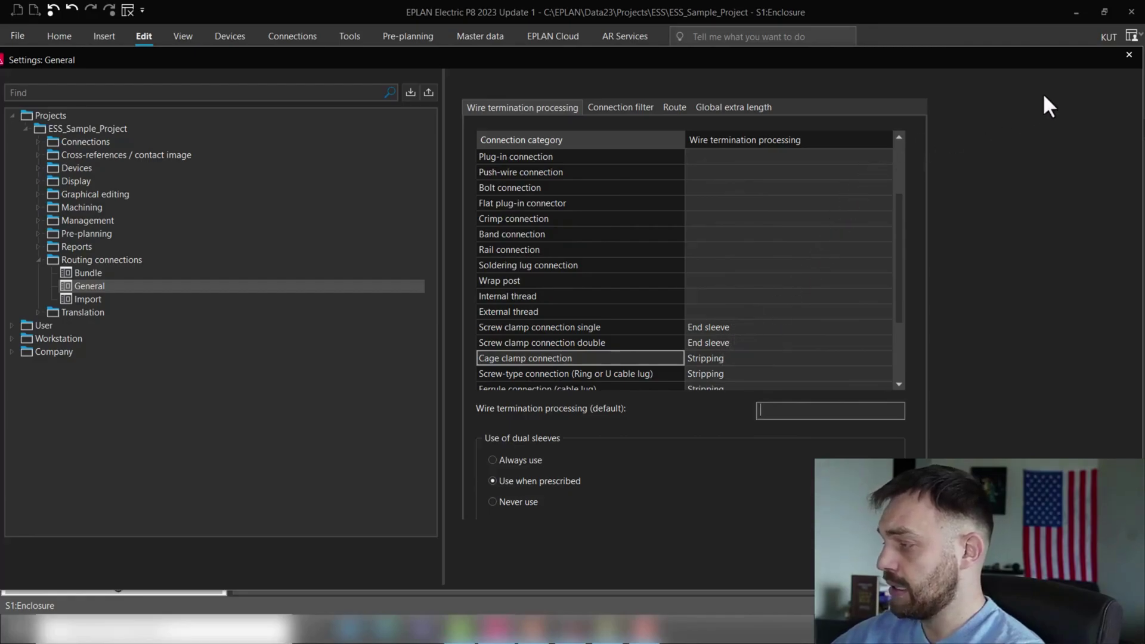
pyautogui.click(1129, 54)
pyautogui.scroll(2, 609, 307)
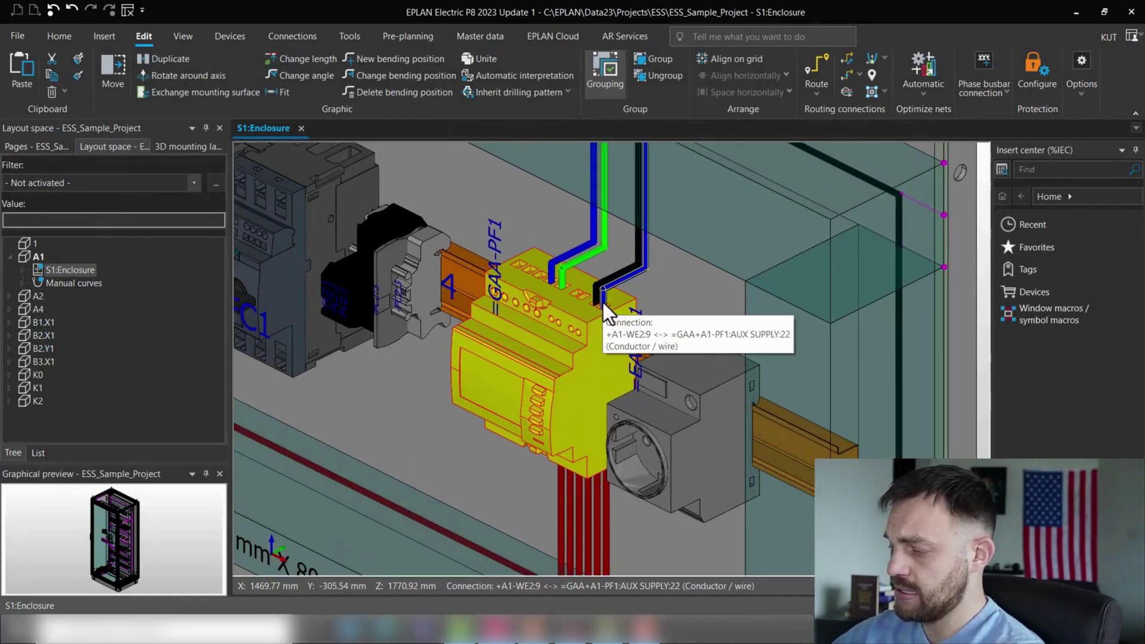
pyautogui.doubleClick(603, 303)
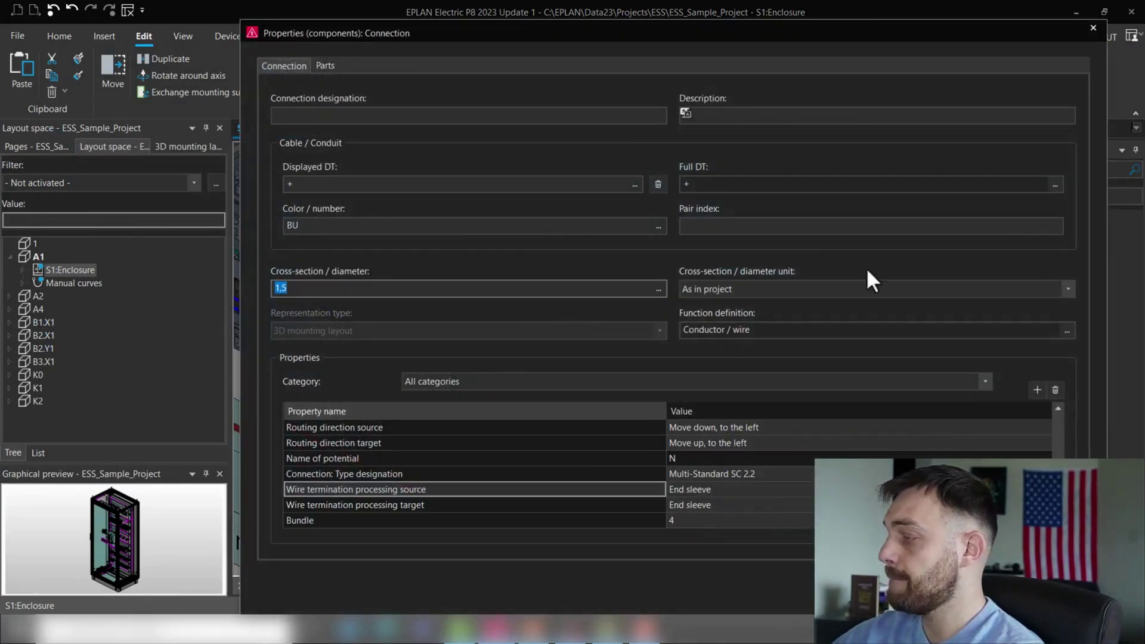
pyautogui.click(1094, 28)
pyautogui.scroll(2, 639, 179)
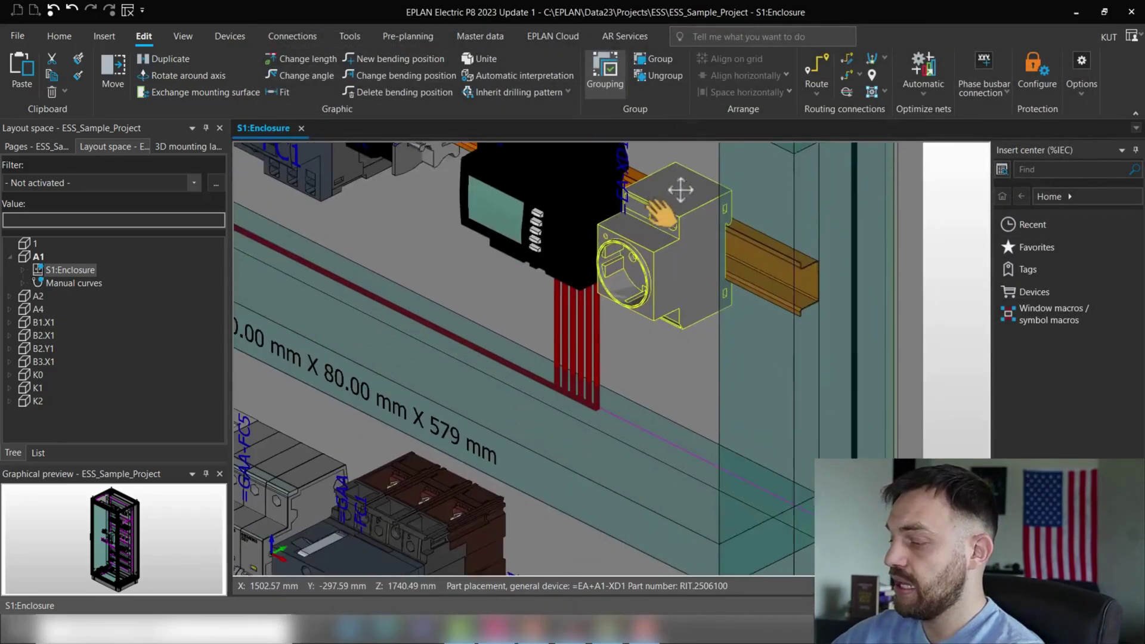
pyautogui.scroll(2, 609, 316)
pyautogui.doubleClick(589, 308)
pyautogui.scroll(-2, 617, 429)
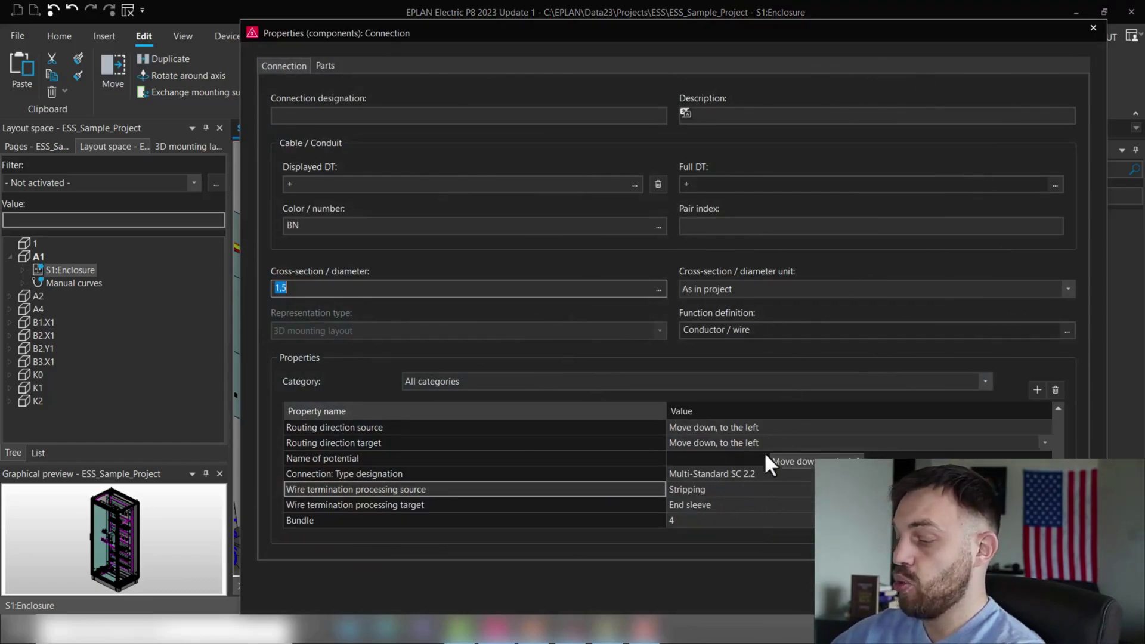
pyautogui.click(1094, 27)
pyautogui.scroll(-5, 557, 334)
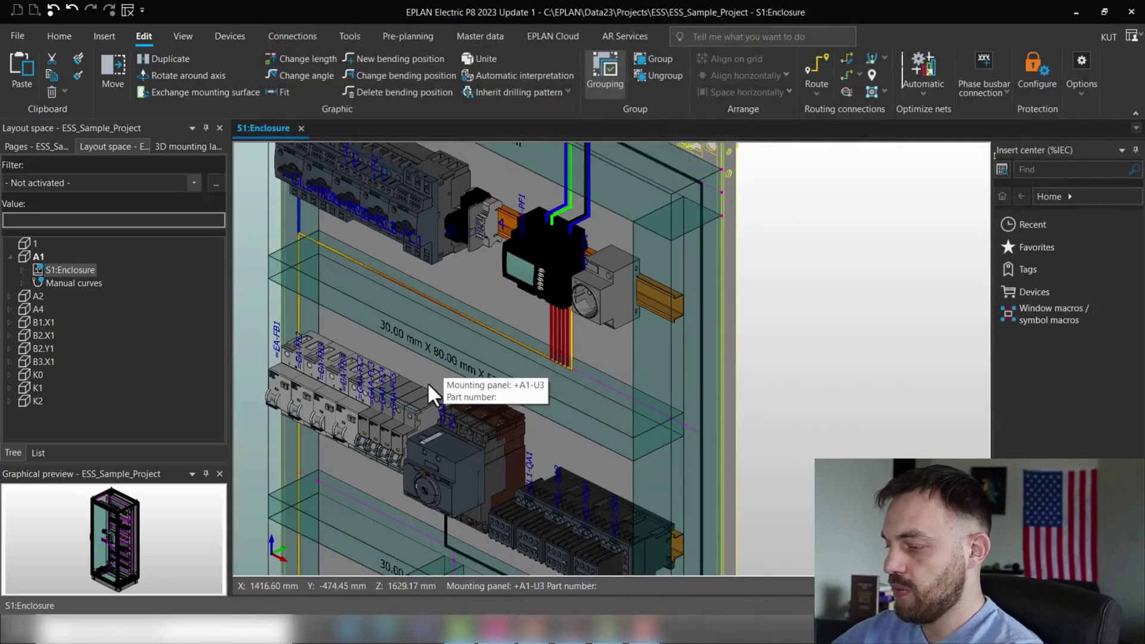
pyautogui.moveTo(427, 389); pyautogui.dragTo(456, 158, button='middle')
pyautogui.scroll(8, 415, 350)
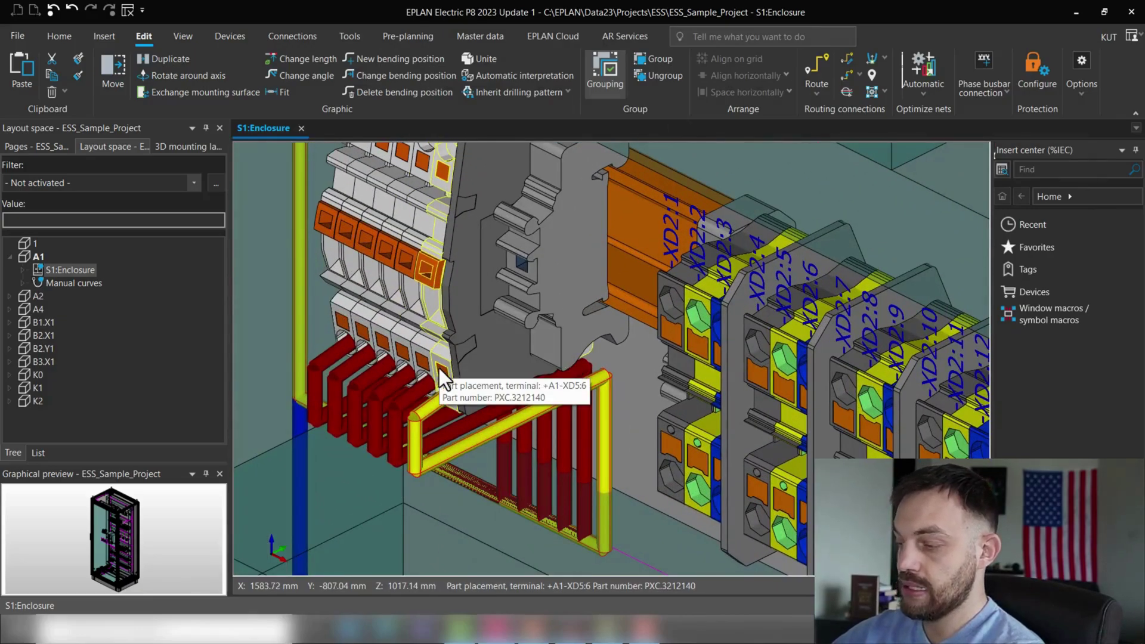
pyautogui.click(439, 367)
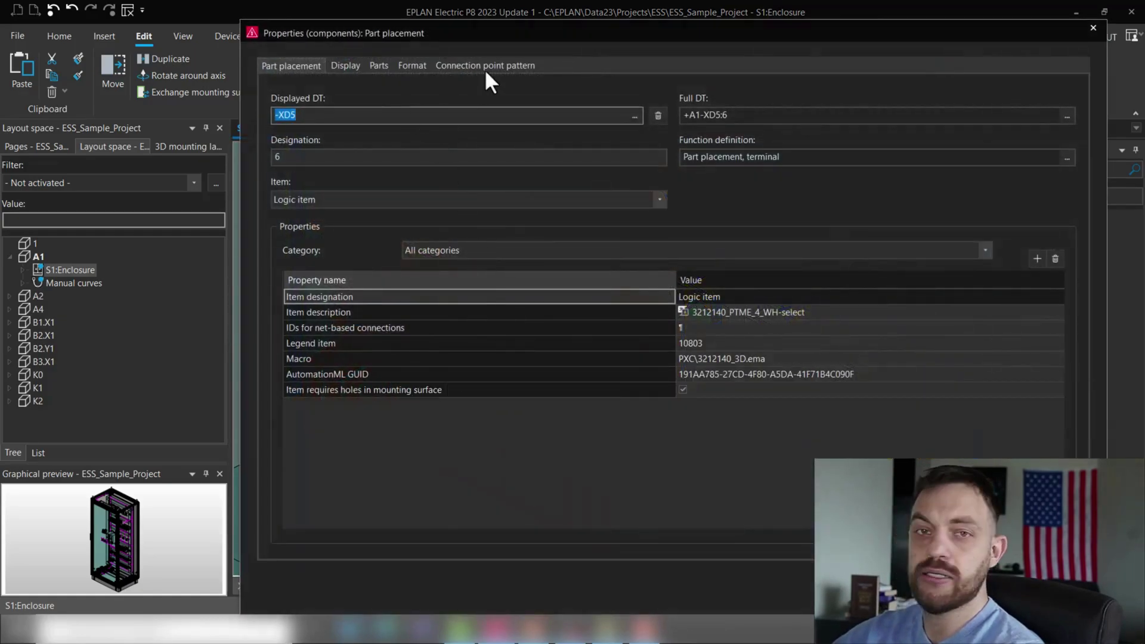
pyautogui.click(488, 65)
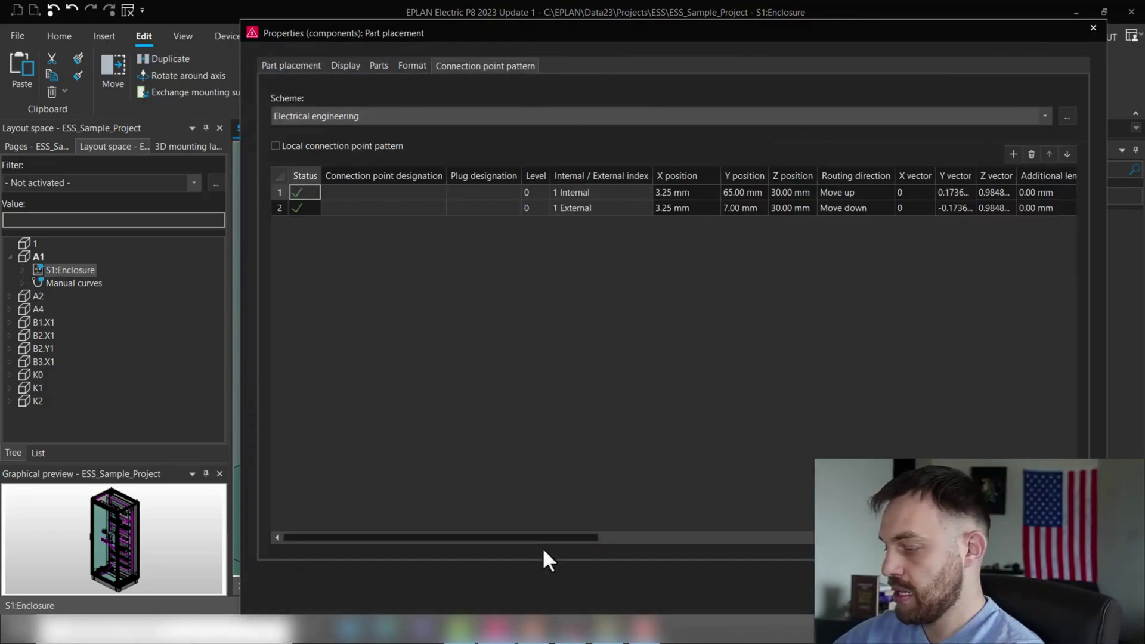
pyautogui.moveTo(545, 538); pyautogui.dragTo(693, 534)
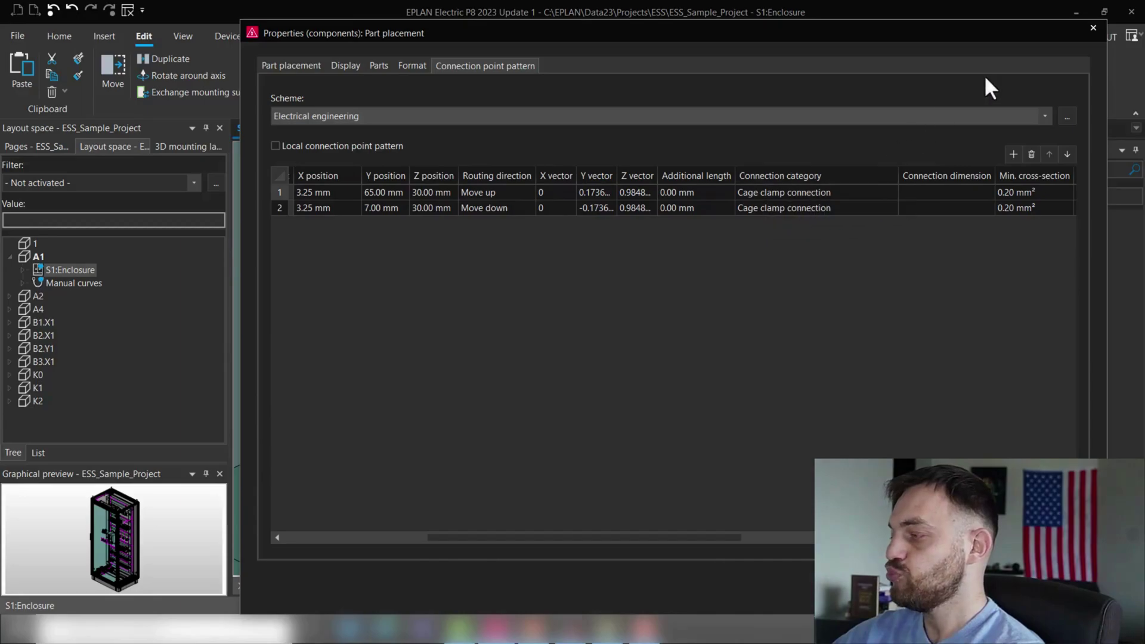
pyautogui.click(1094, 28)
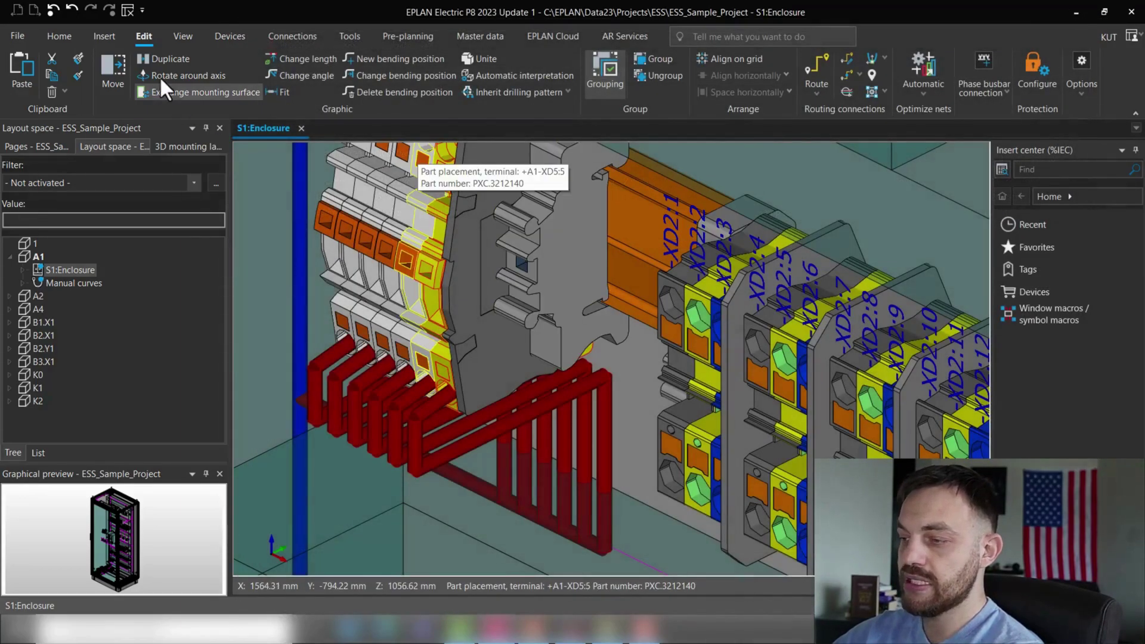
pyautogui.click(18, 39)
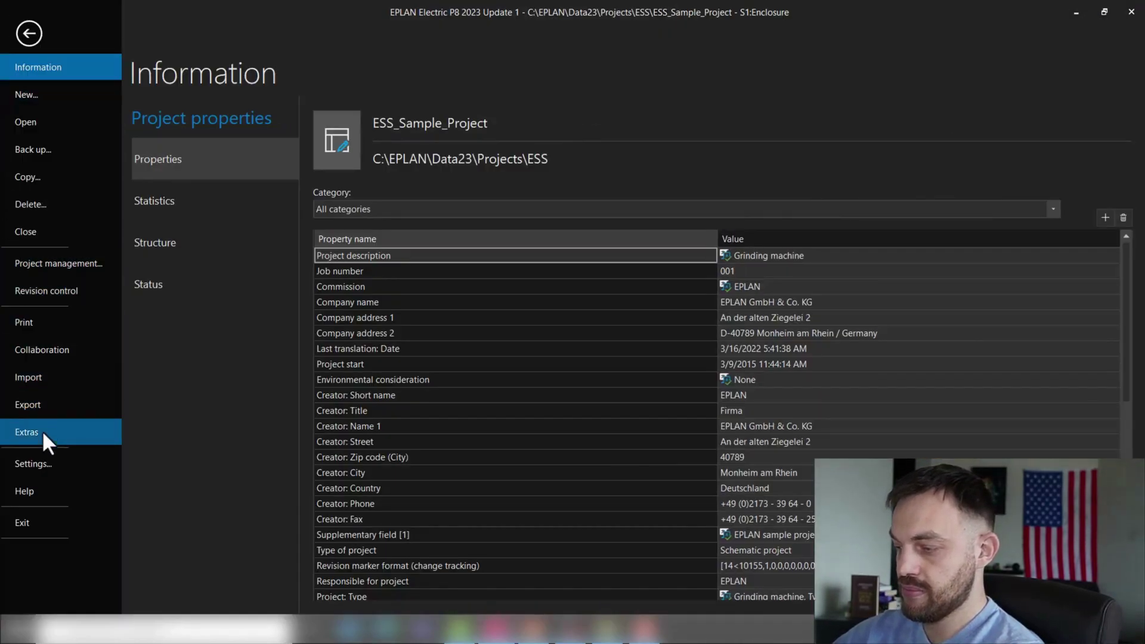
pyautogui.click(42, 461)
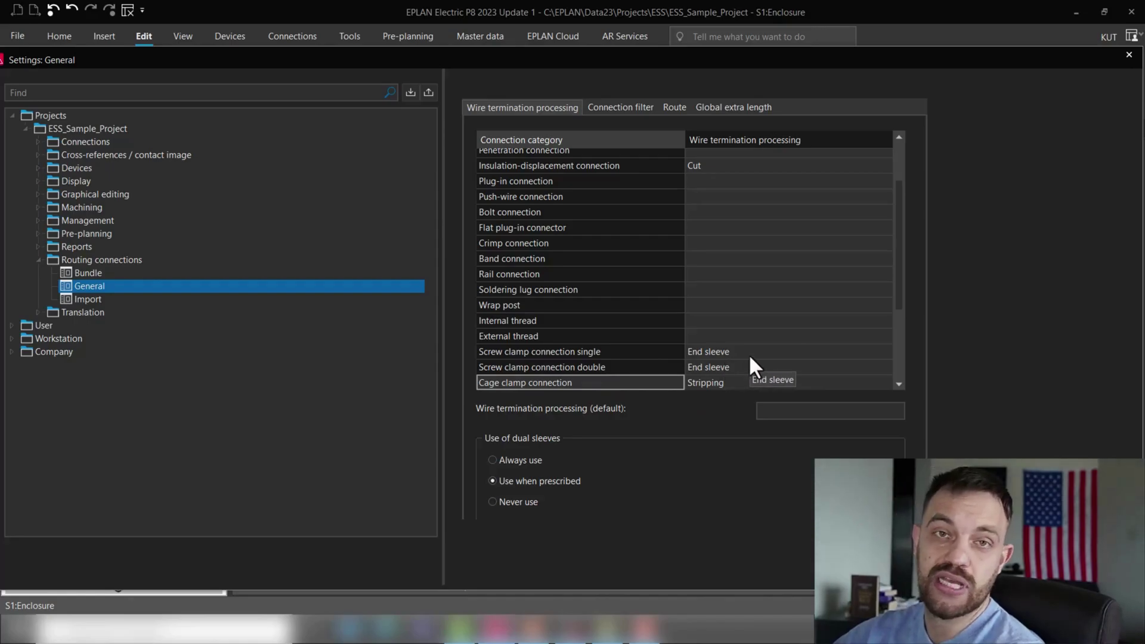
pyautogui.click(1130, 55)
pyautogui.scroll(-6, 768, 253)
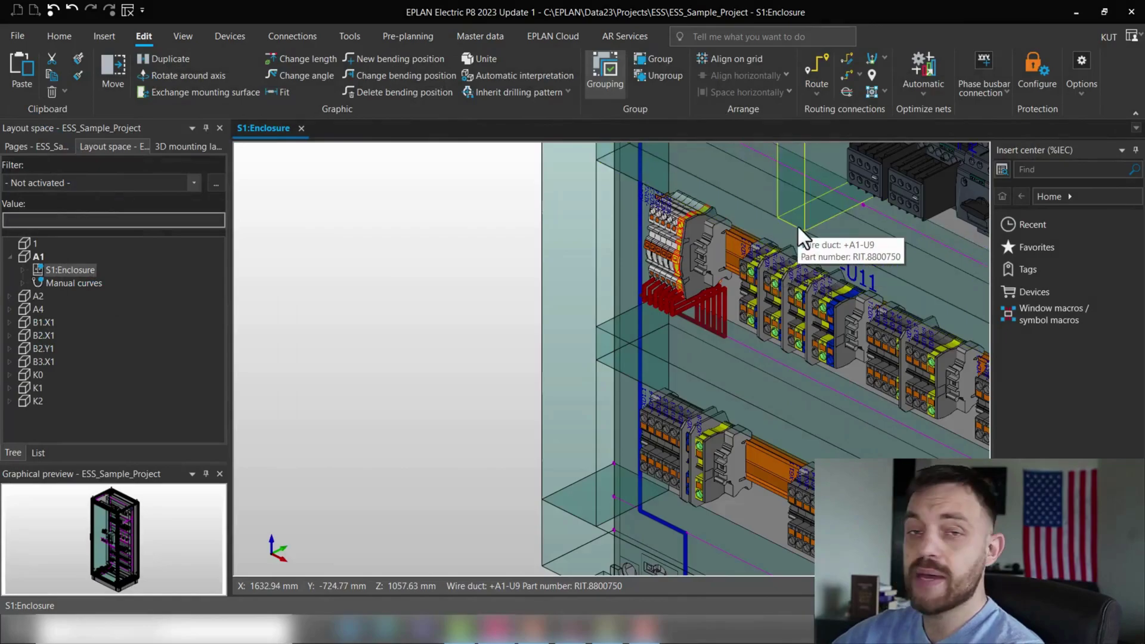
pyautogui.moveTo(798, 287); pyautogui.dragTo(687, 313, button='middle')
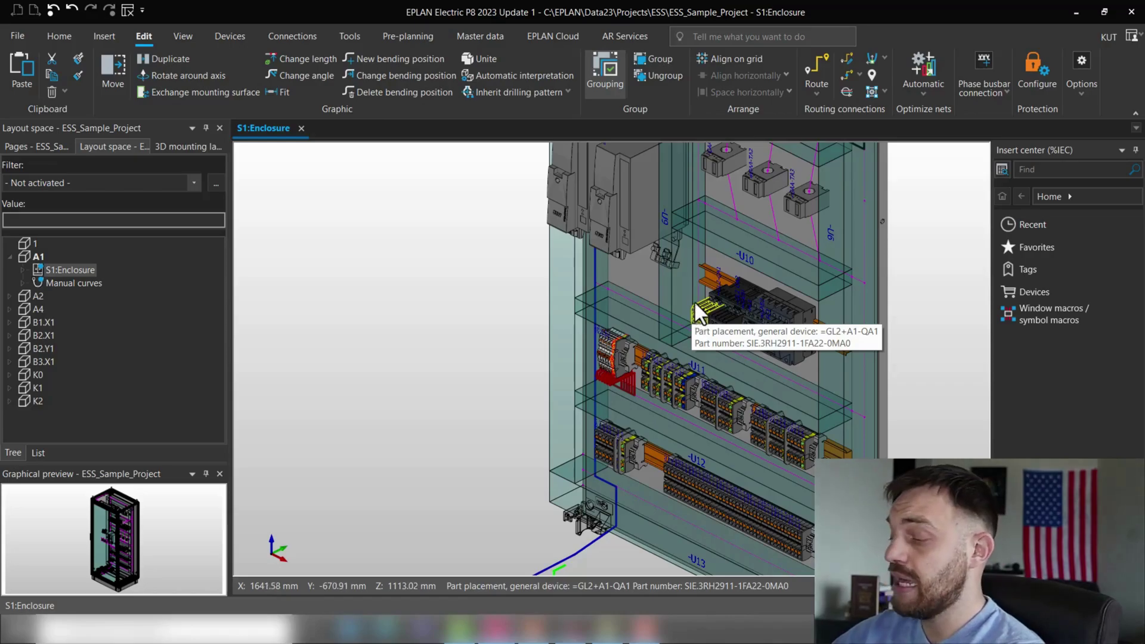
pyautogui.moveTo(696, 296); pyautogui.dragTo(650, 334, button='middle')
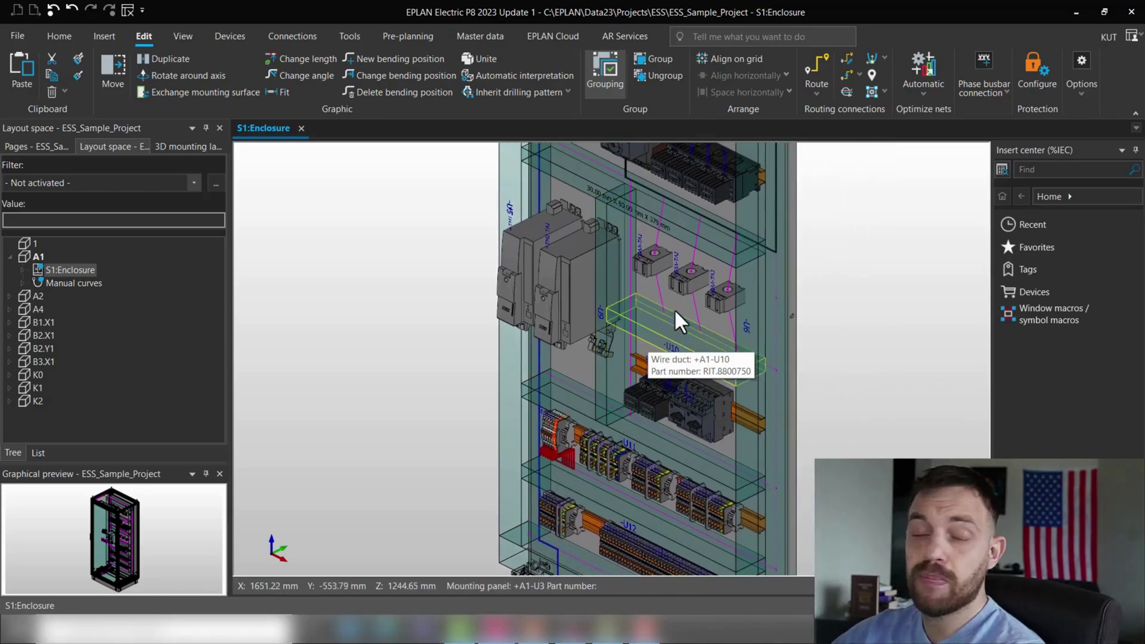